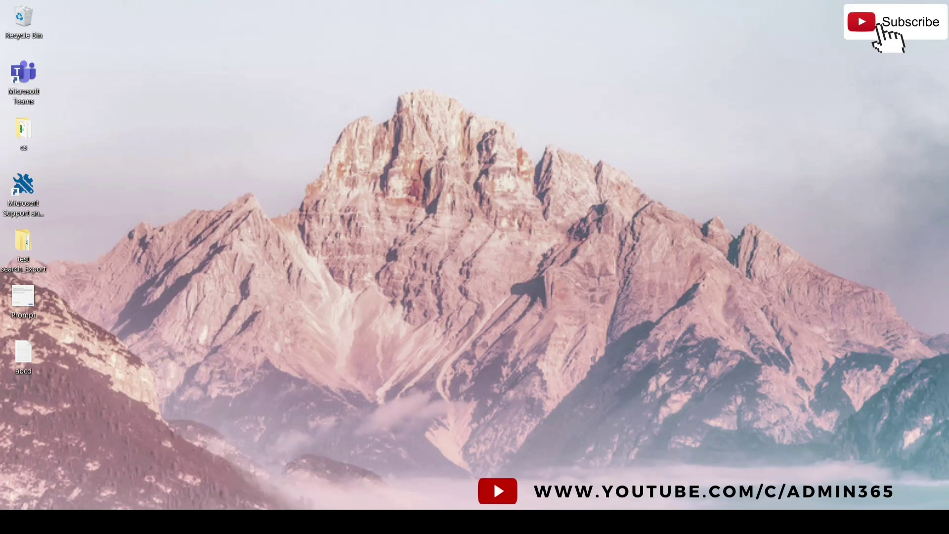
Step: Find Registry Editor in Windows Search and launch it with administrator rights
click(139, 519)
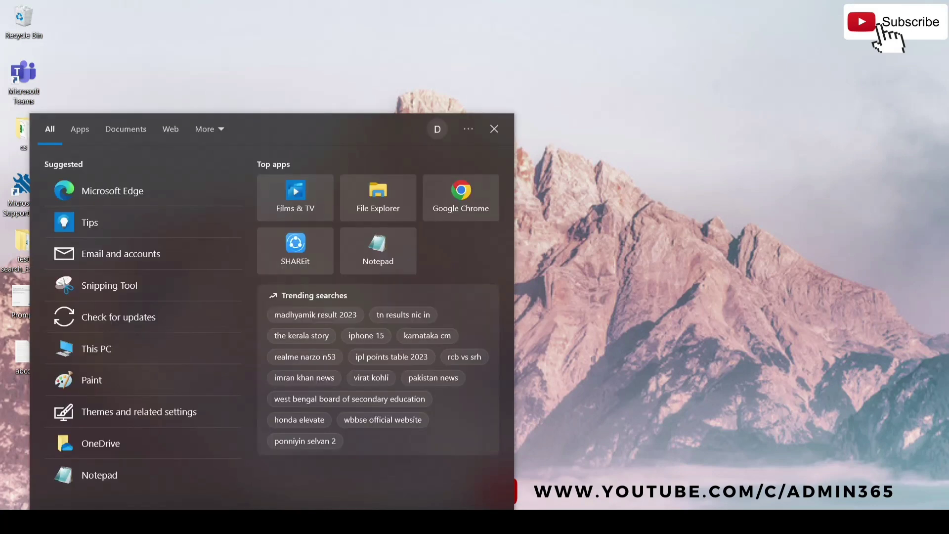
text(regsity)
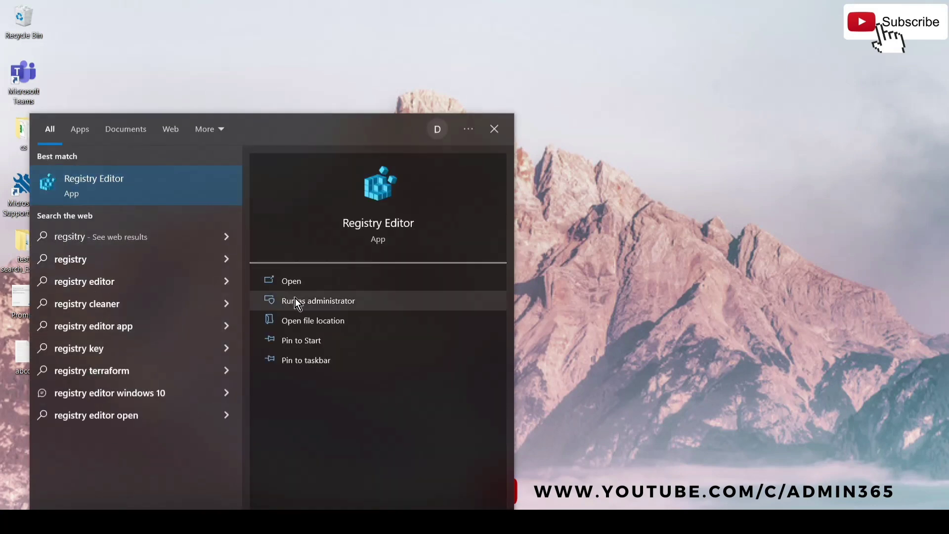
click(303, 300)
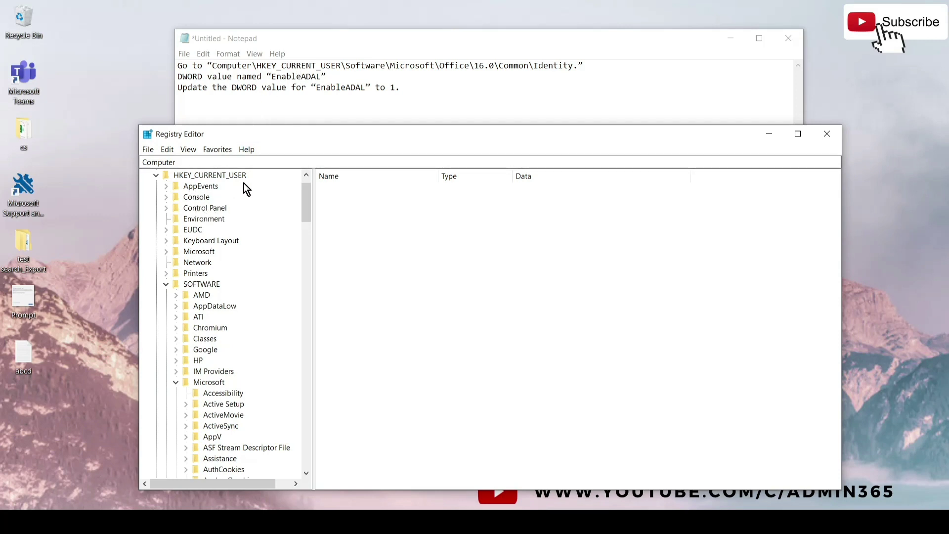
Step: Expand HKEY_CURRENT_USER\SOFTWARE\Microsoft in the tree down through Office\16.0\Common
click(201, 286)
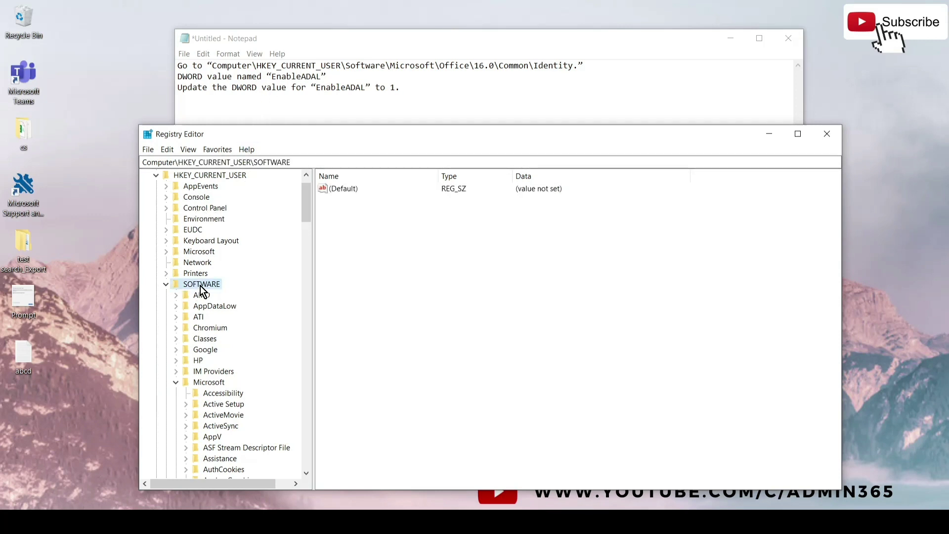
click(167, 286)
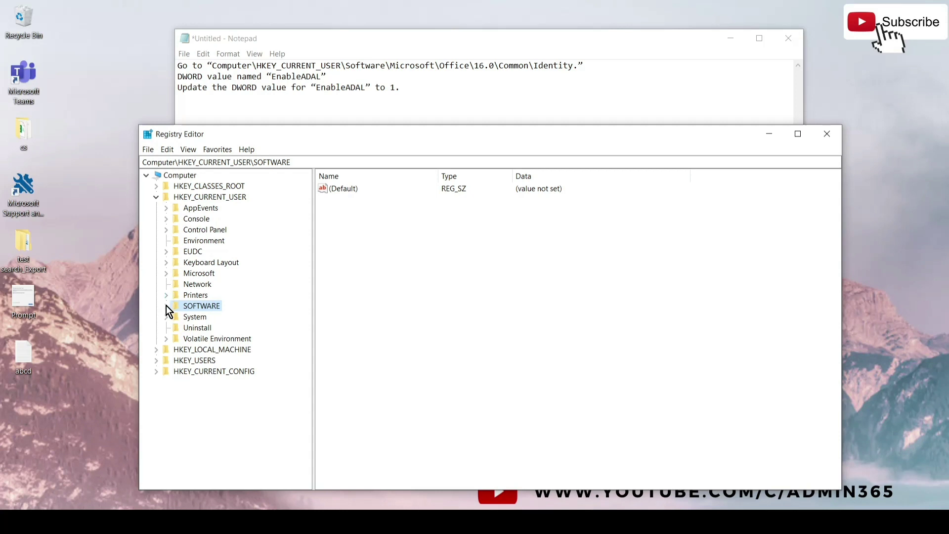
click(166, 305)
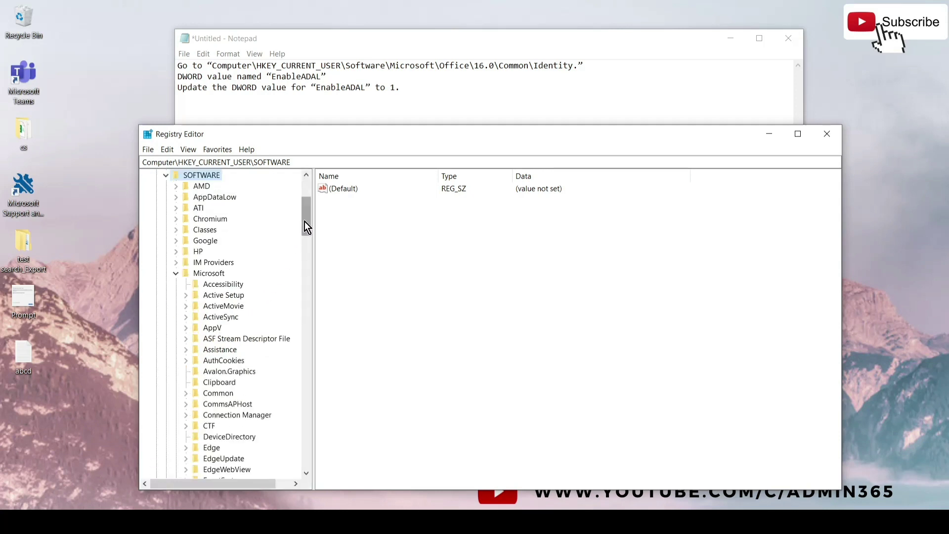
drag(305, 221, 305, 230)
click(176, 212)
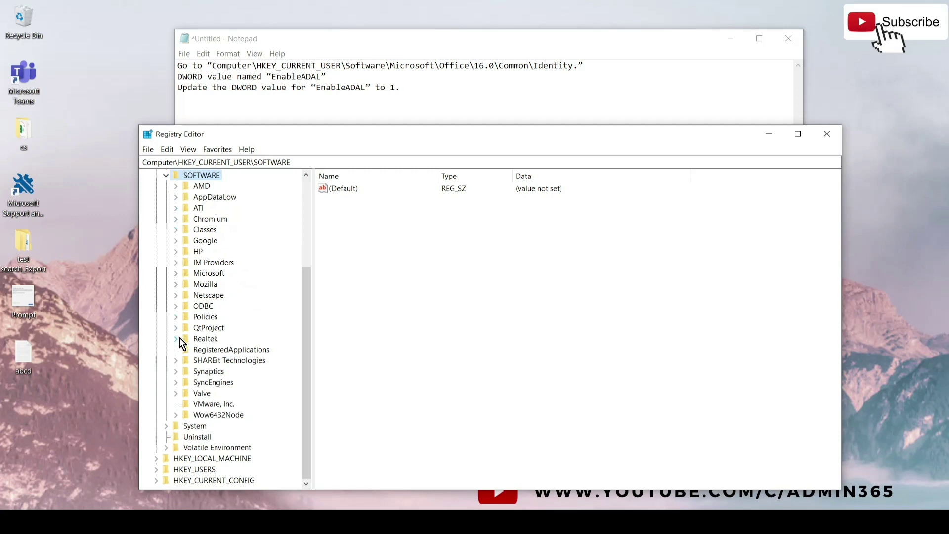
click(176, 273)
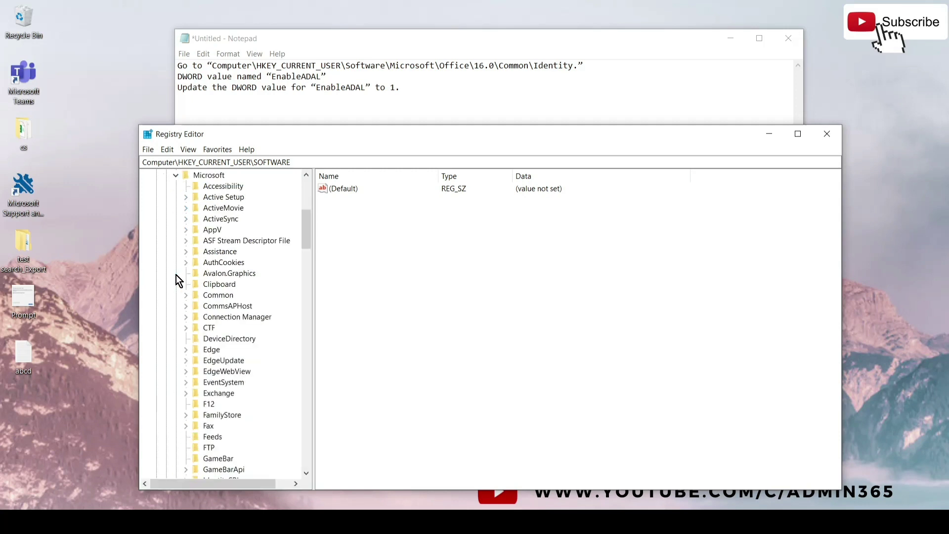
click(210, 175)
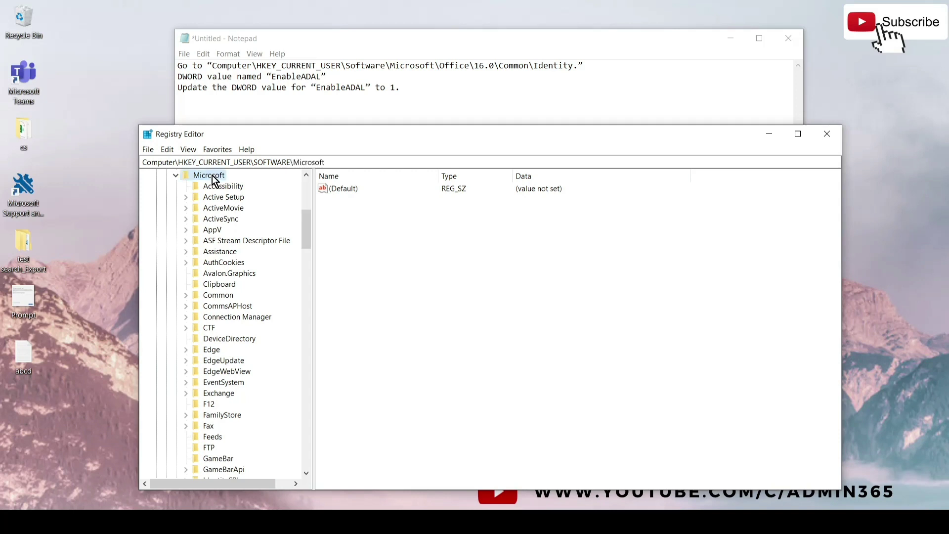
click(322, 165)
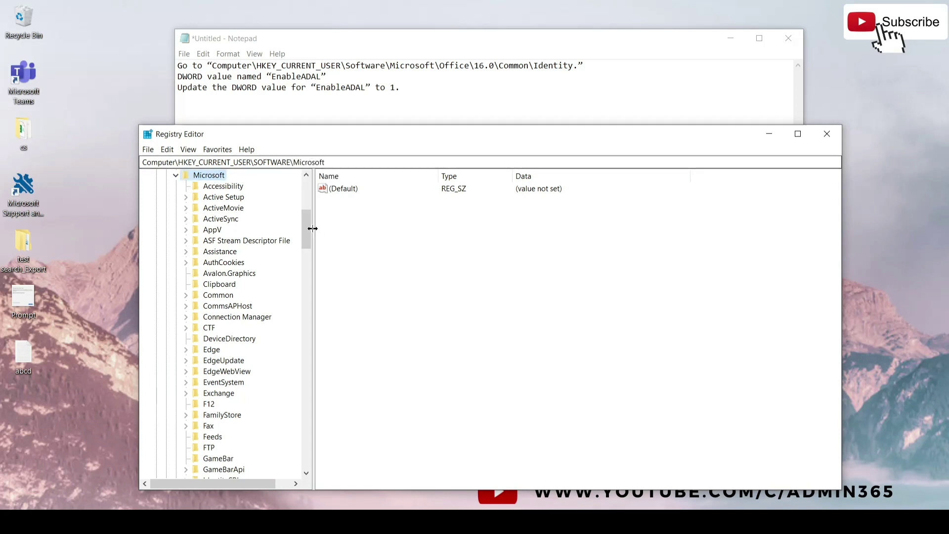
drag(307, 231, 301, 294)
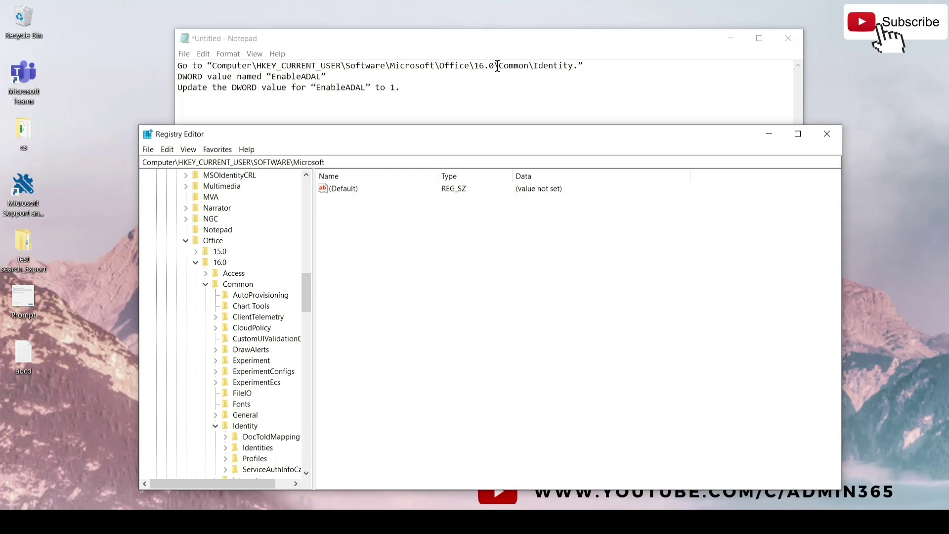
Step: Open the Common key, then its Identity subkey, to list Identity's values
click(247, 286)
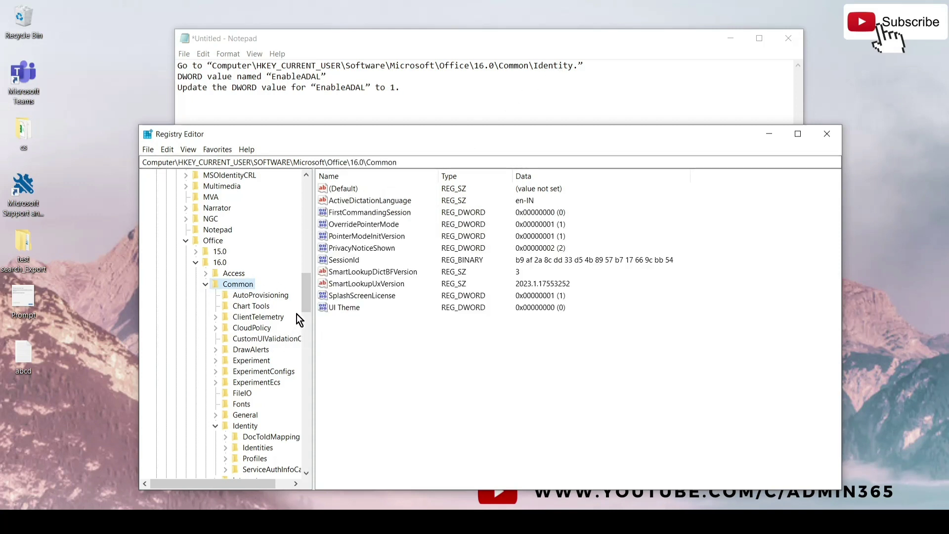
drag(307, 295, 305, 313)
click(244, 296)
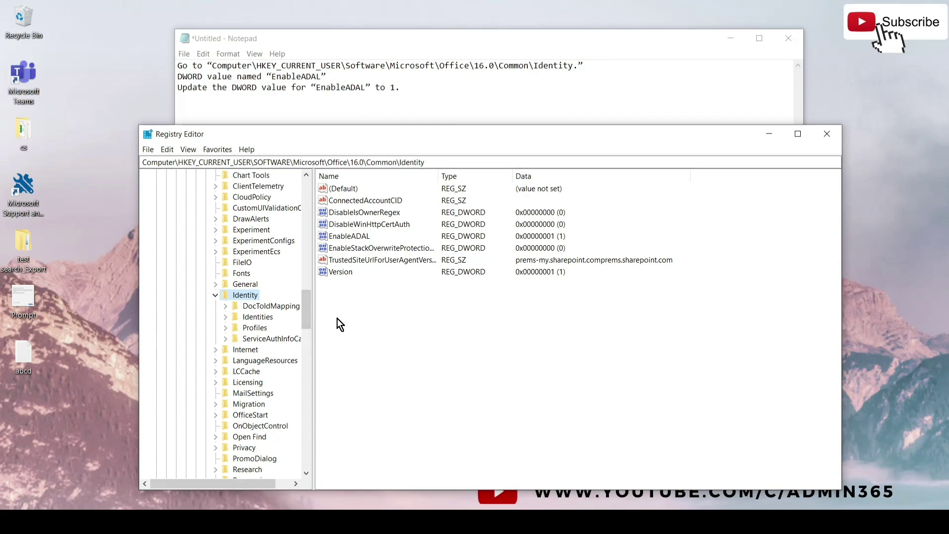
Step: View the EnableADAL value's data and close the editor without changes
click(370, 236)
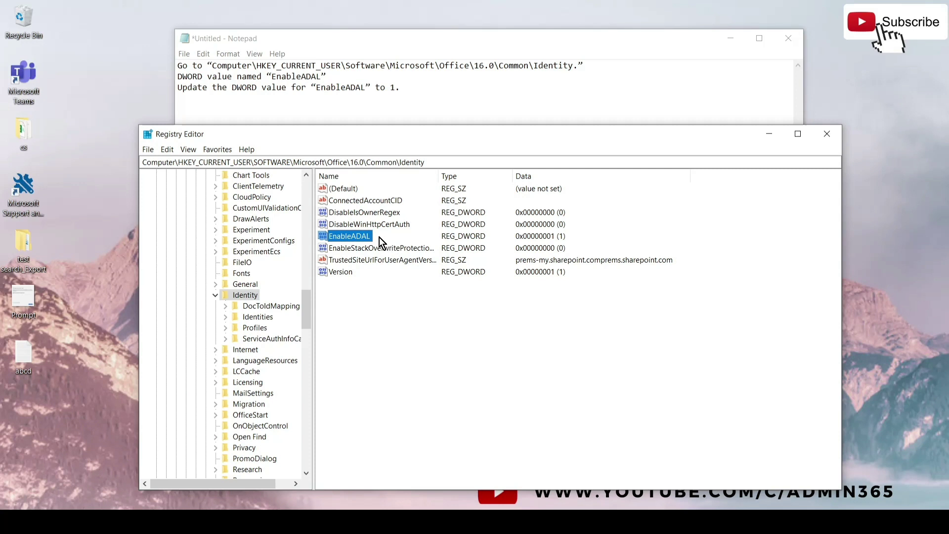
double_click(357, 236)
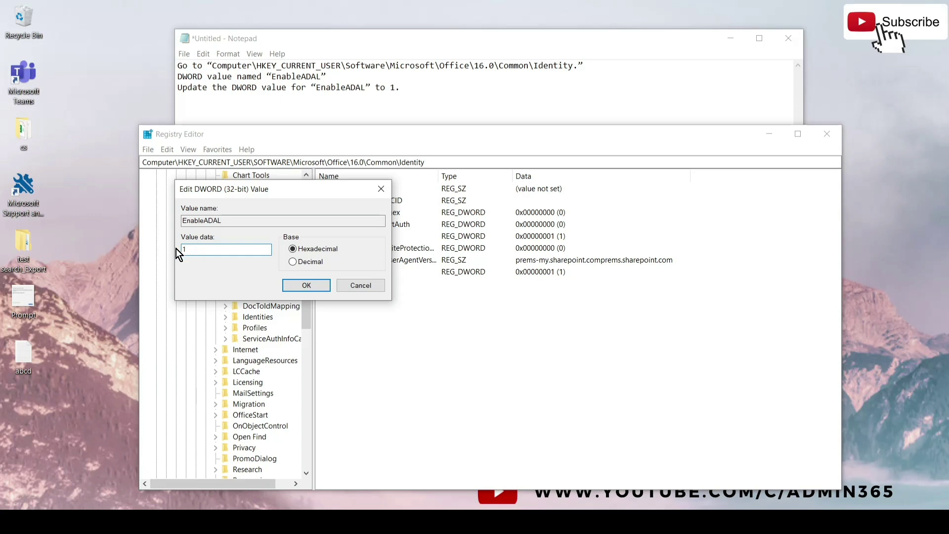
click(350, 289)
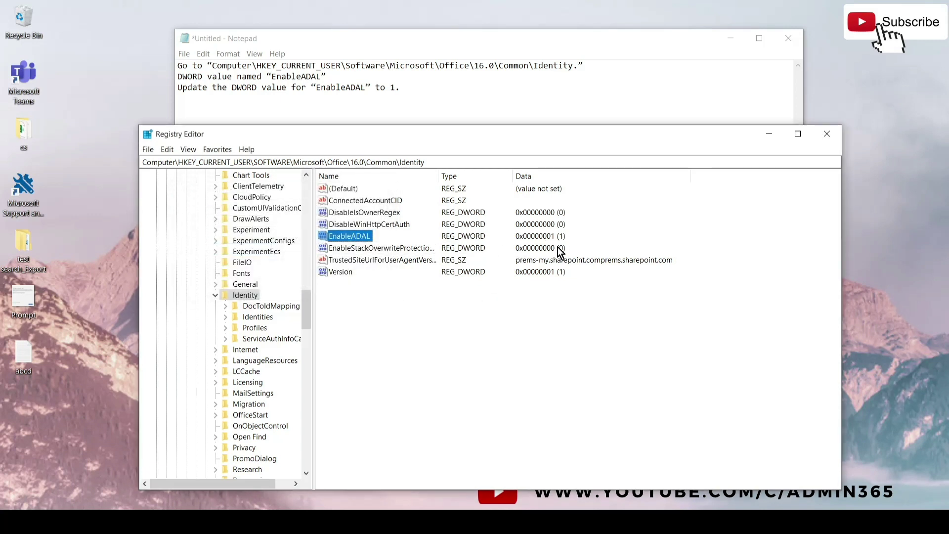
click(464, 342)
Step: Delete the EnableADAL value from Identity, confirming the deletion, and reselect the Identity key
key(Delete)
click(554, 263)
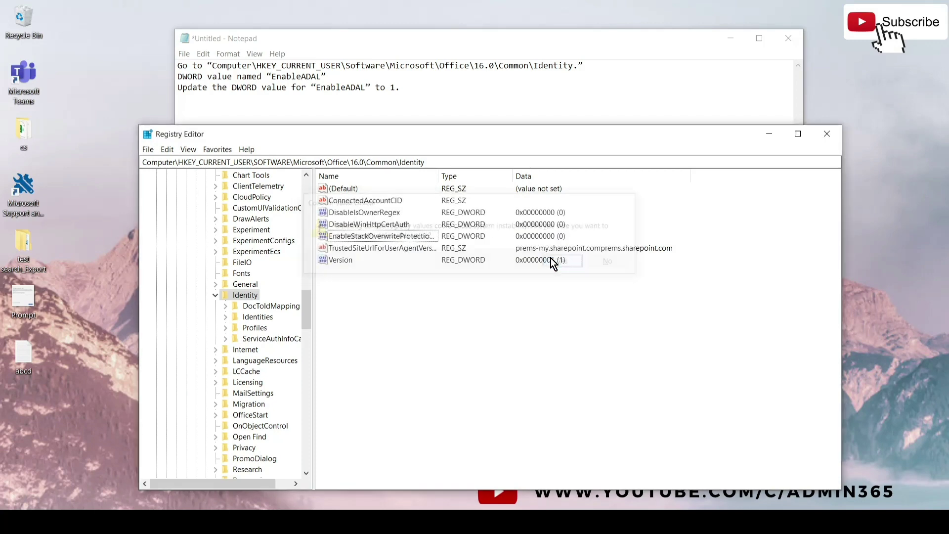
click(244, 295)
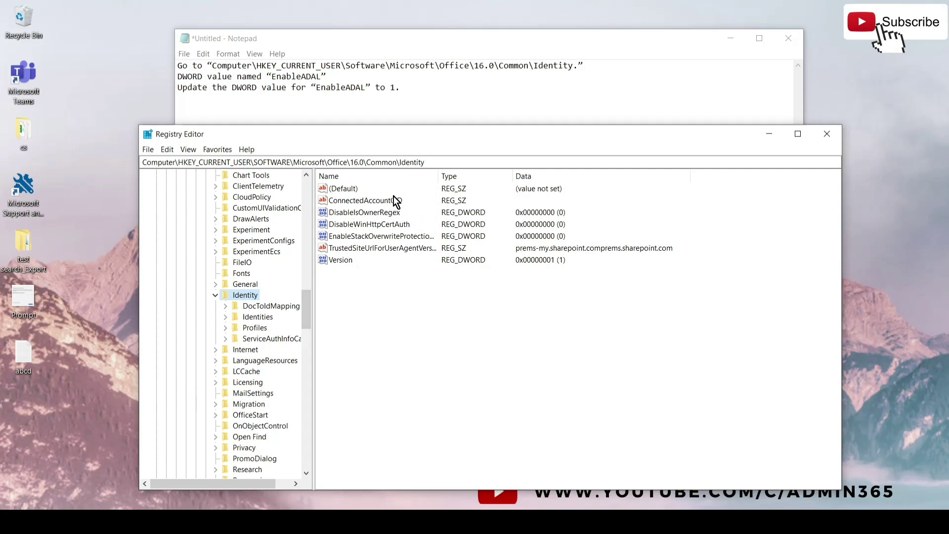
Step: Create a new DWORD (32-bit) value named EnableADAL in the Identity key
right_click(360, 288)
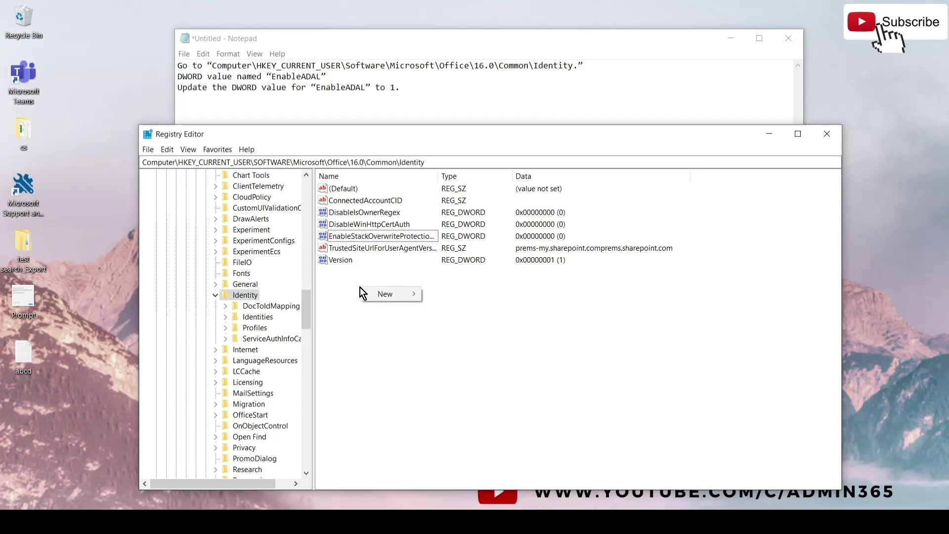
mouse_move(389, 297)
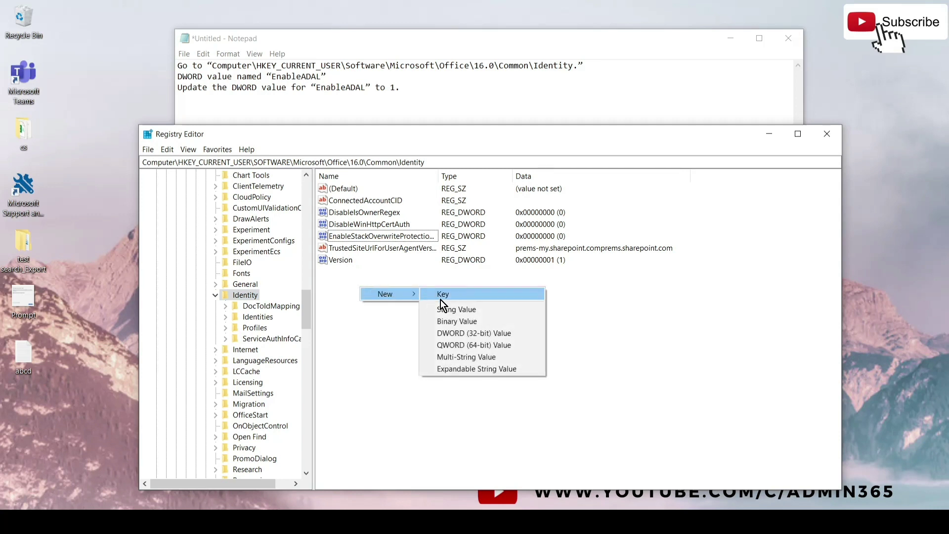
click(517, 336)
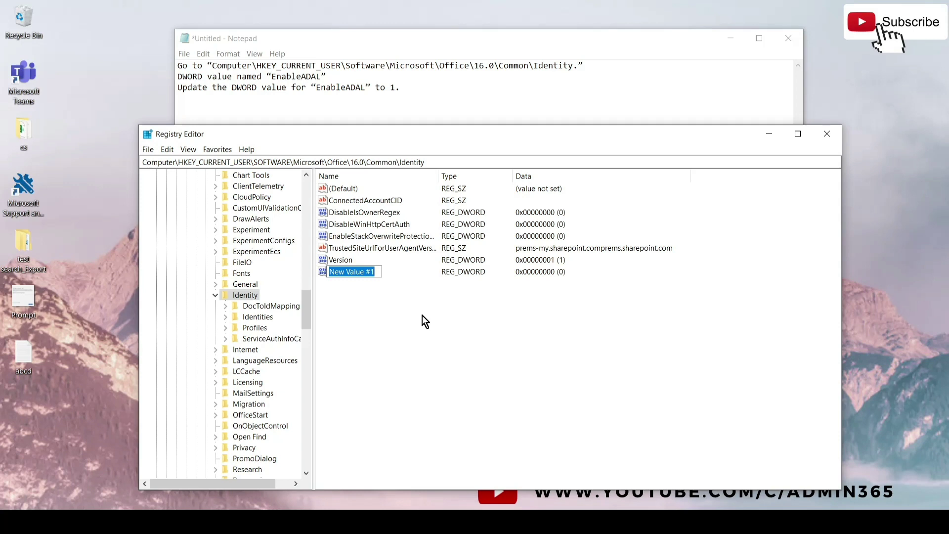
text(Enable)
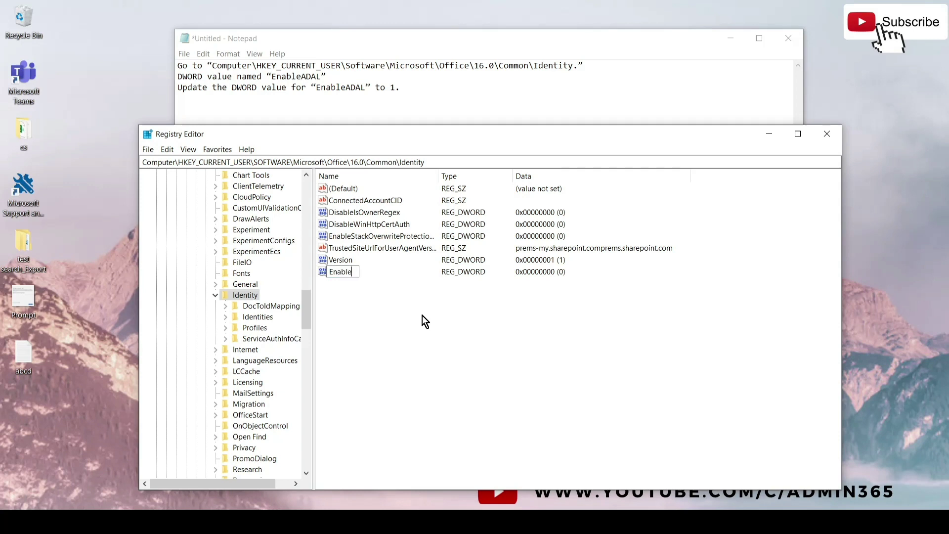
text(ADAL)
key(Return)
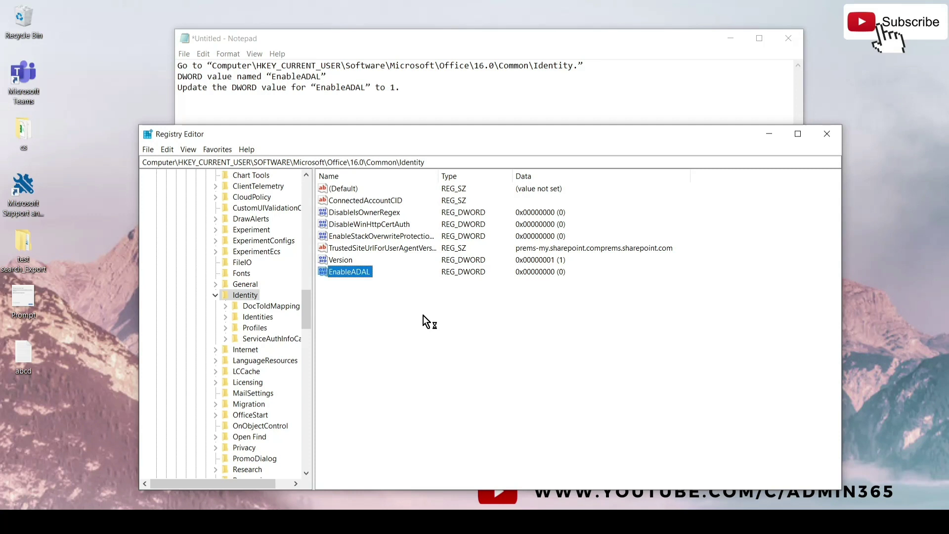
click(444, 292)
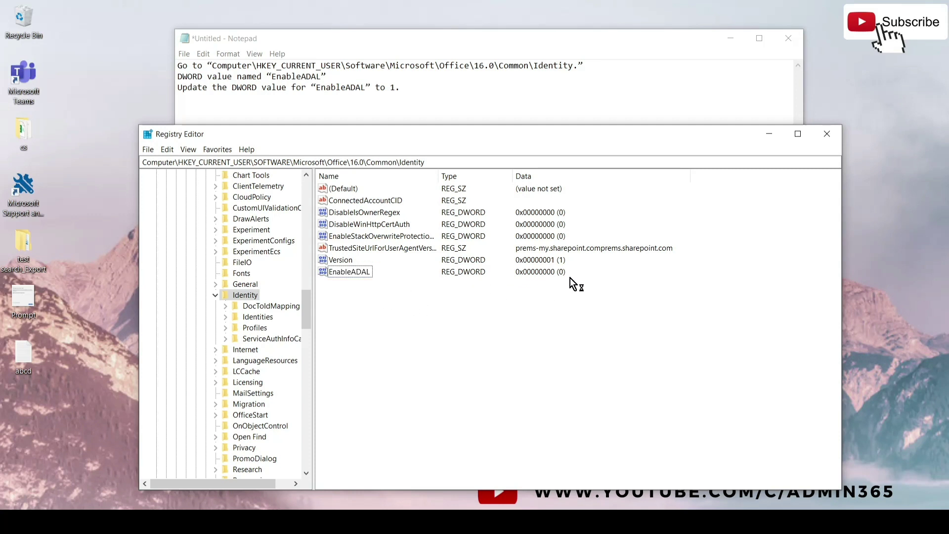
Step: Set EnableADAL's data to 1 and refresh the registry view
double_click(349, 273)
text(1)
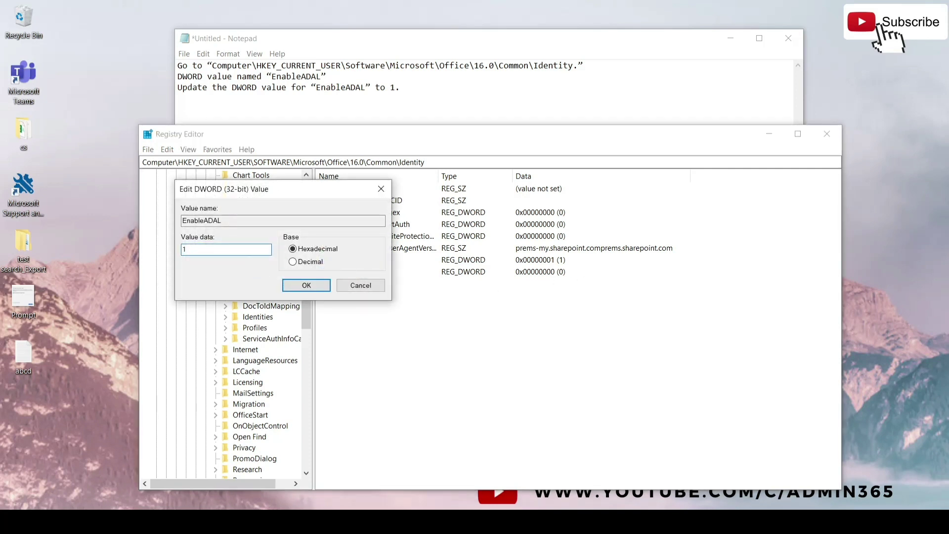
click(305, 287)
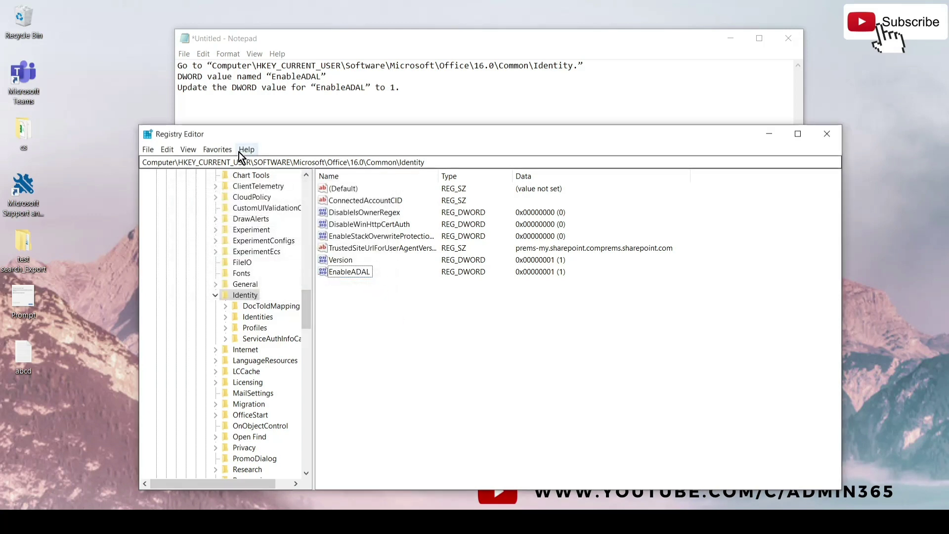
click(189, 149)
click(203, 207)
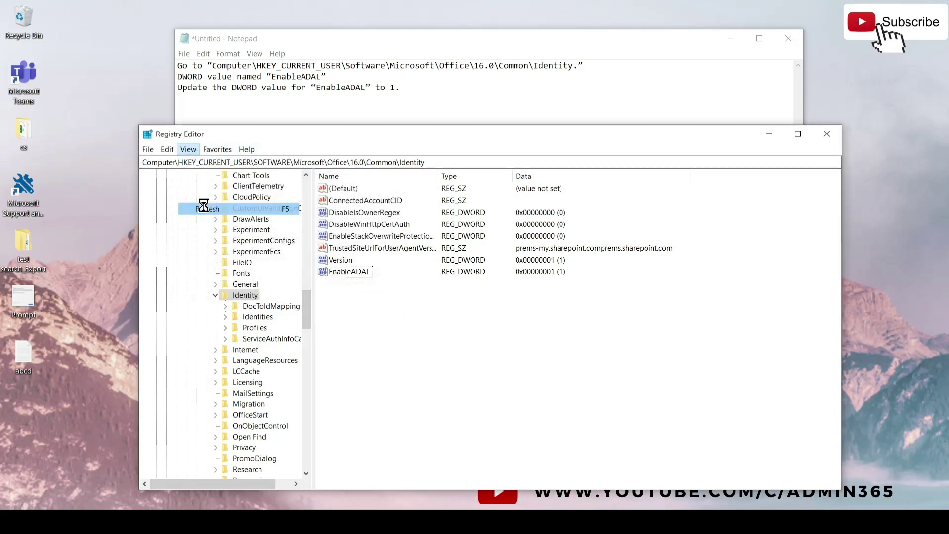